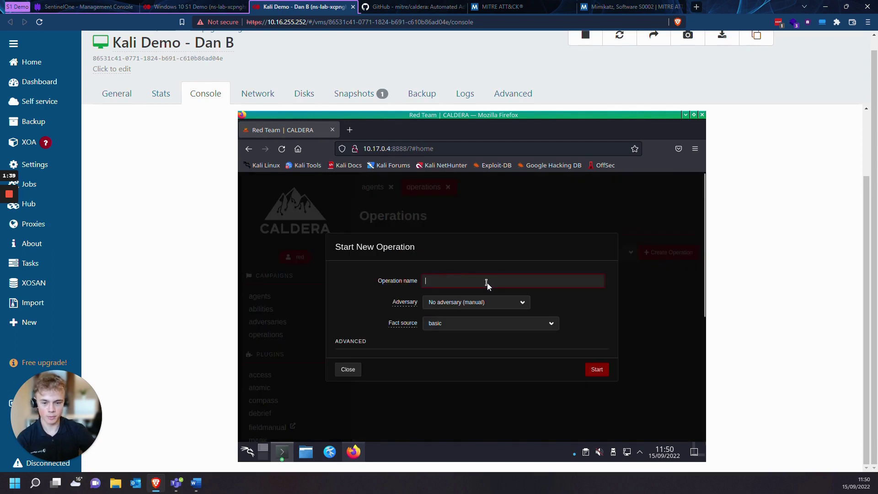
Name the new operation 'Test 1', select the Alice 2.0 adversary, and start it.
text(Test 1)
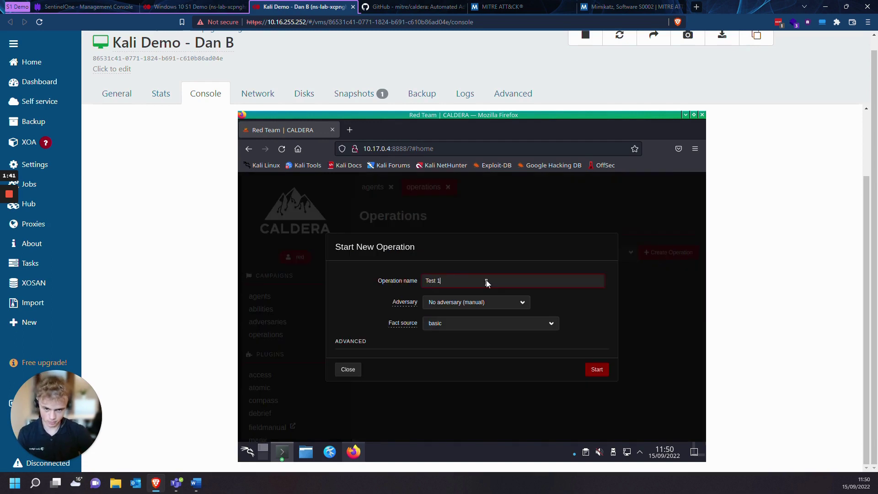
click(494, 303)
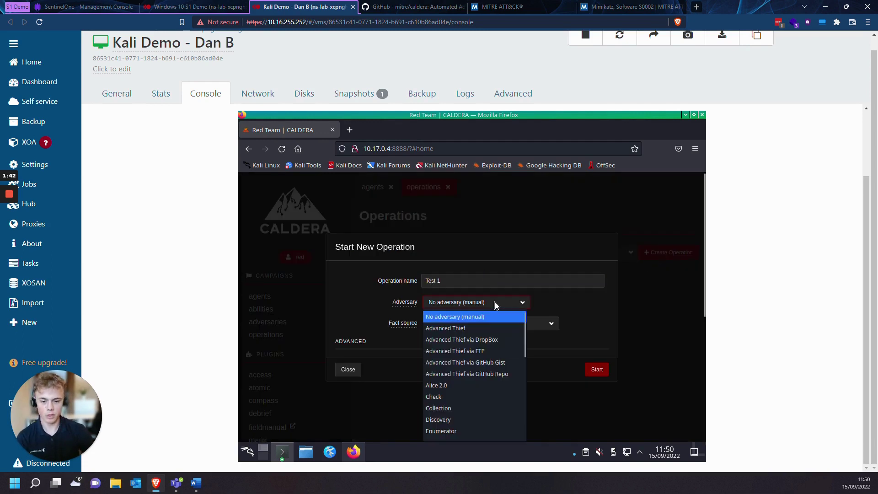
click(457, 387)
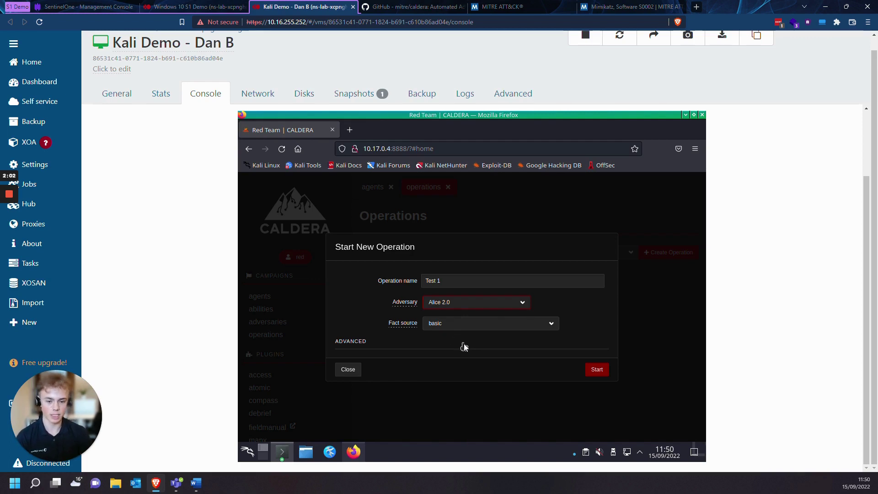
click(598, 371)
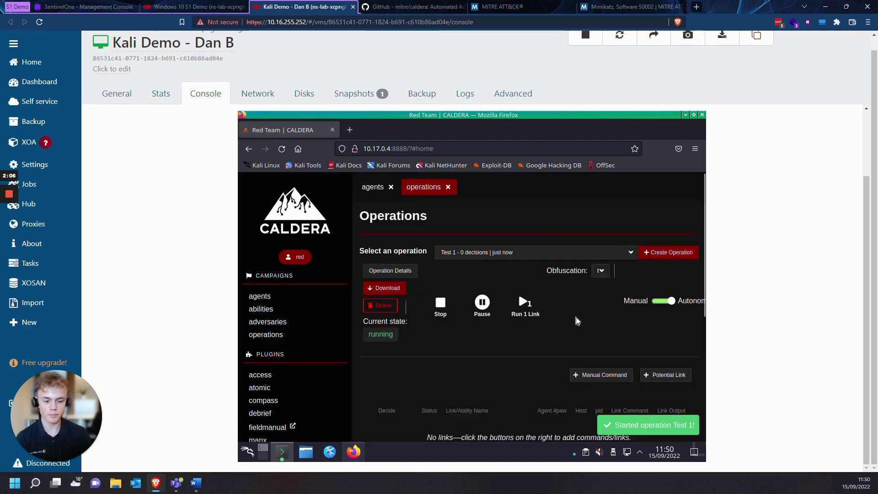
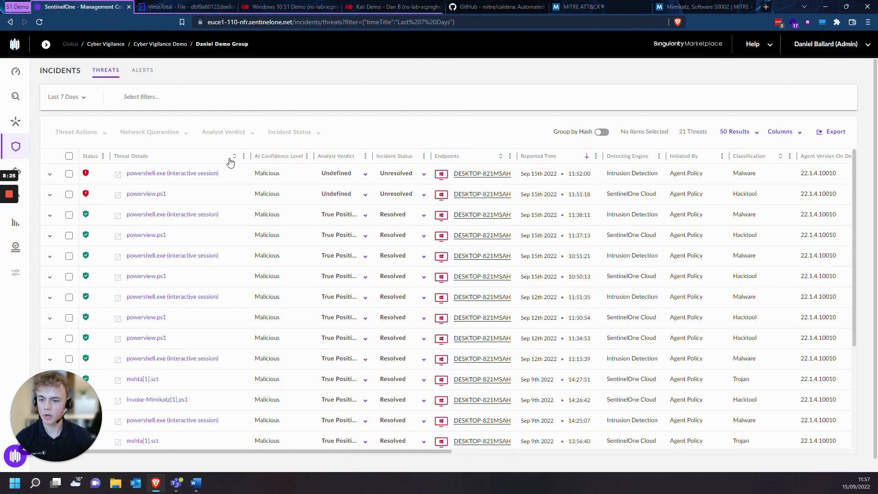
Expand the latest powershell.exe and powerview.ps1 threat rows to view their details.
click(231, 180)
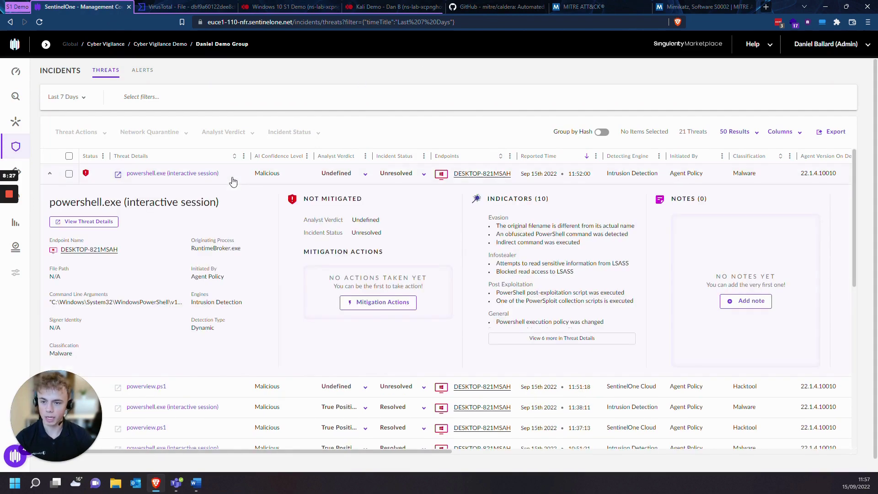
scroll(248, 275, down, 2)
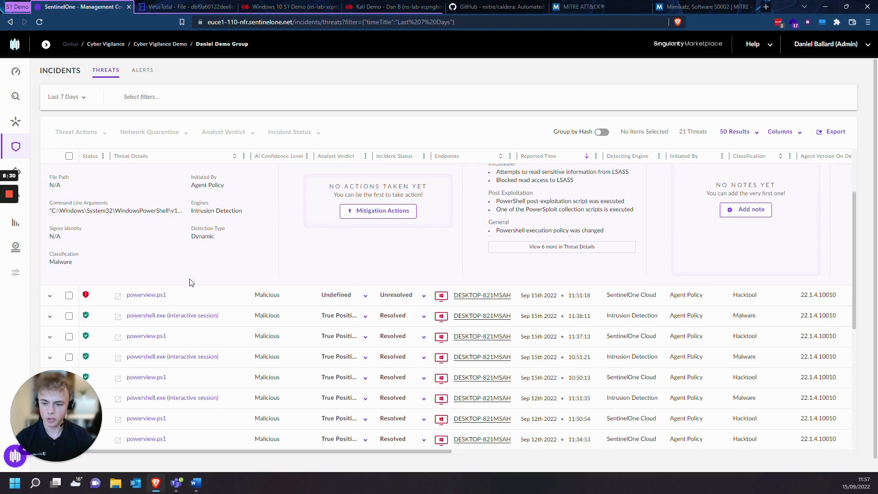
click(194, 295)
Check the Windows 10 and Kali CALDERA VM consoles, then return to the SentinelOne threats list.
click(285, 7)
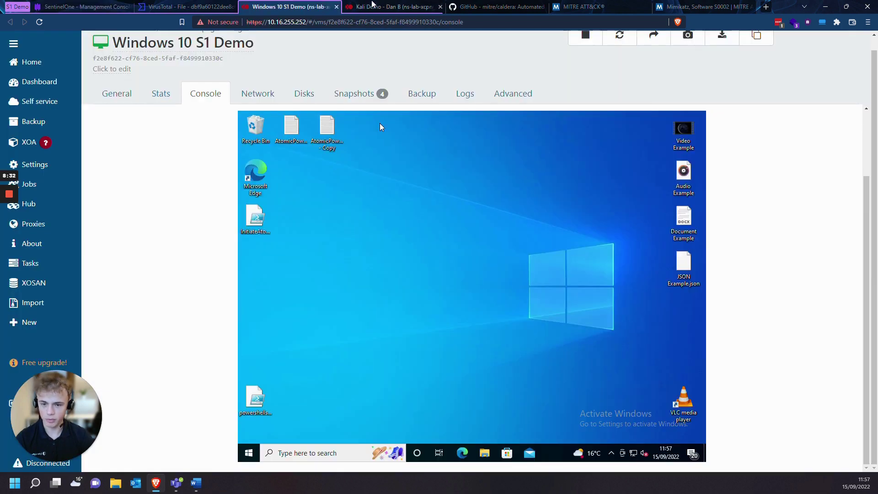
click(393, 6)
scroll(466, 384, down, 2)
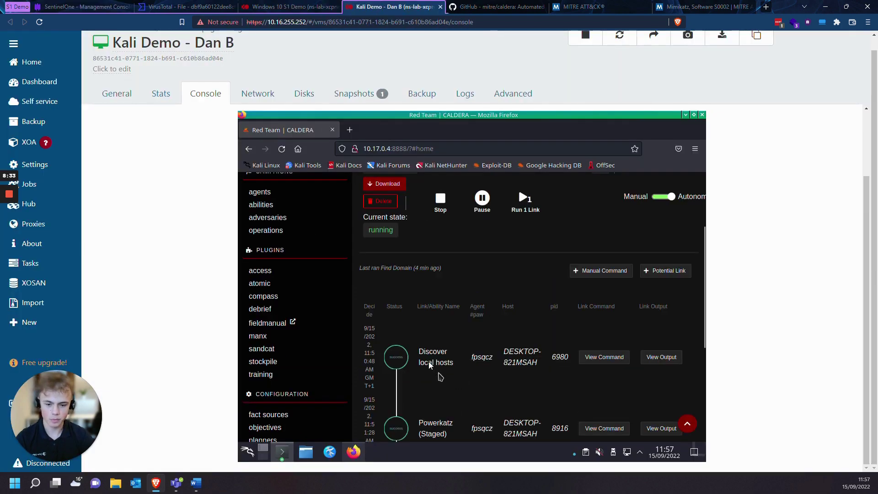
click(92, 6)
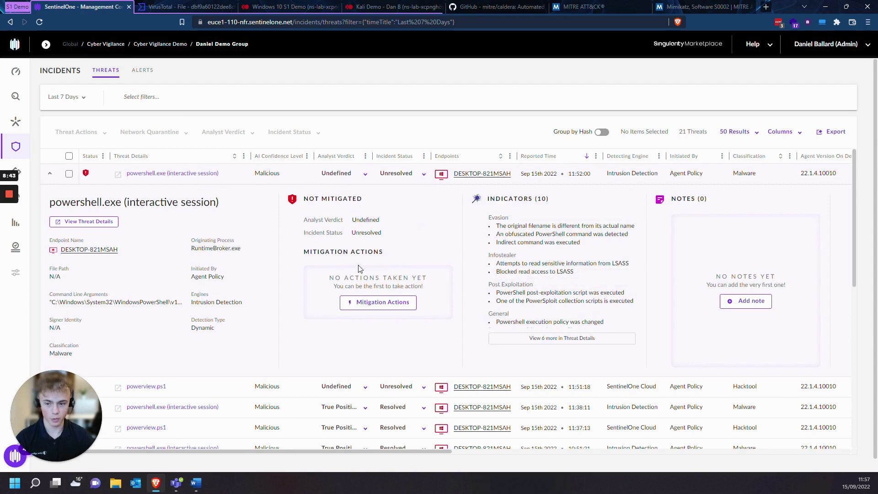
Open the powershell.exe threat details, review the LSASS indicator, and open MITRE T1003.001 in a new tab.
click(101, 221)
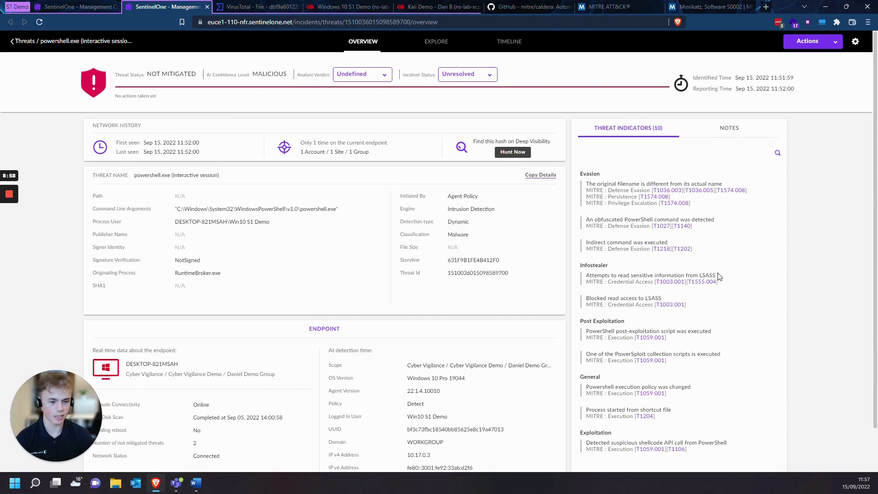
drag(585, 276, 720, 275)
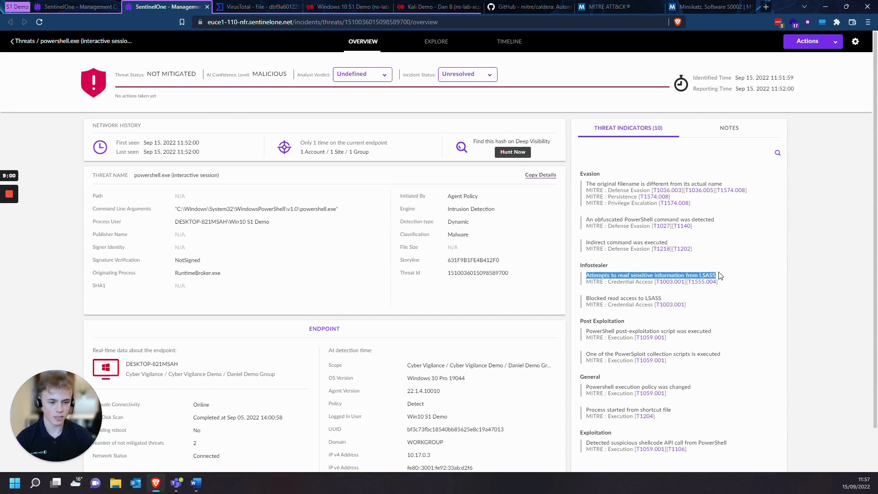
click(719, 275)
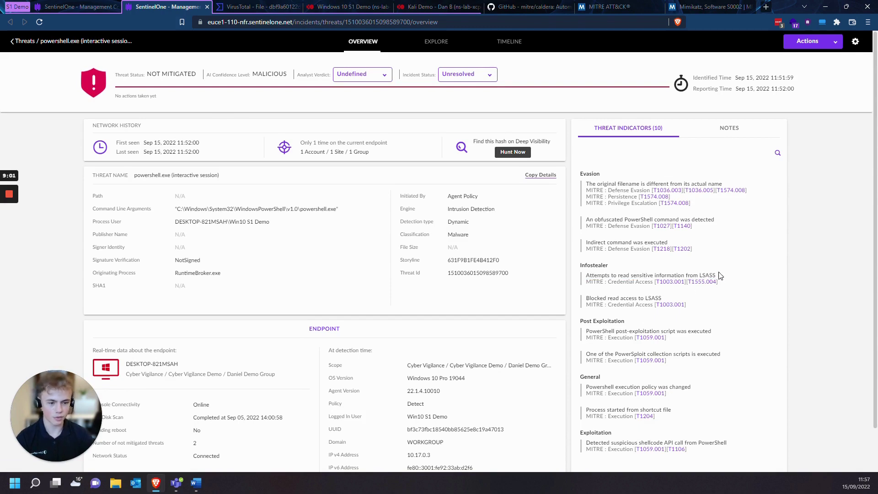
middle_click(664, 310)
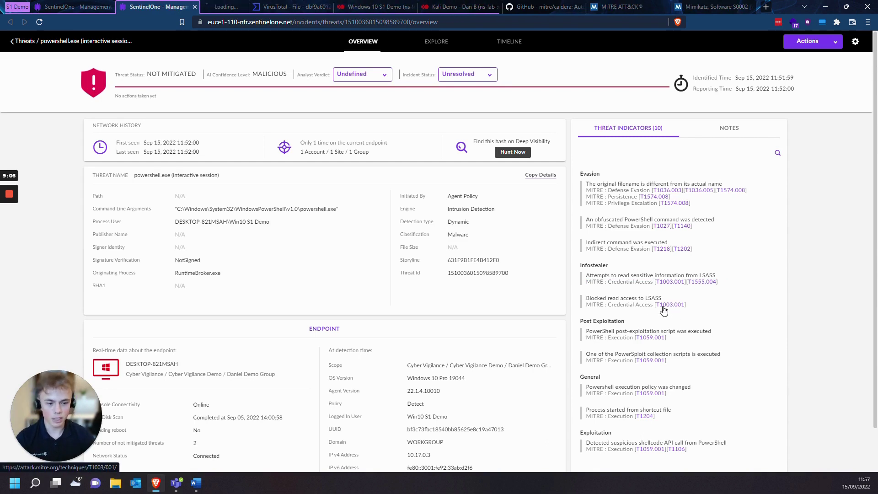
click(241, 7)
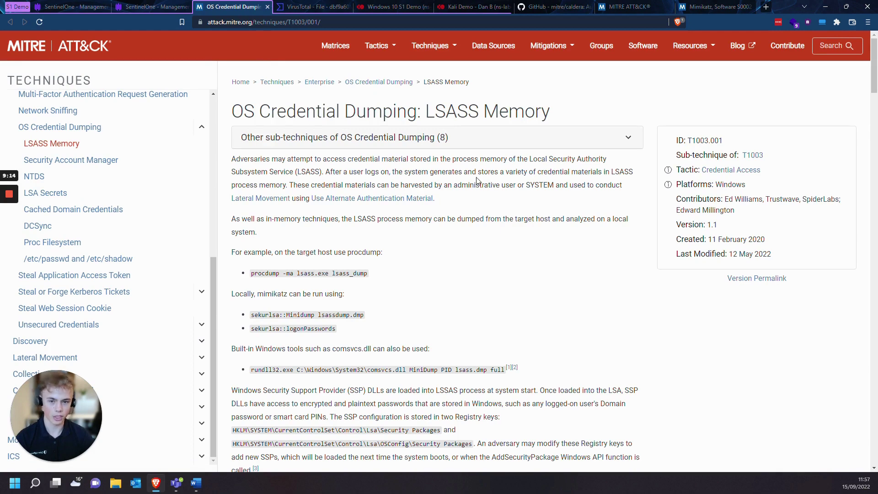
scroll(366, 137, down, 3)
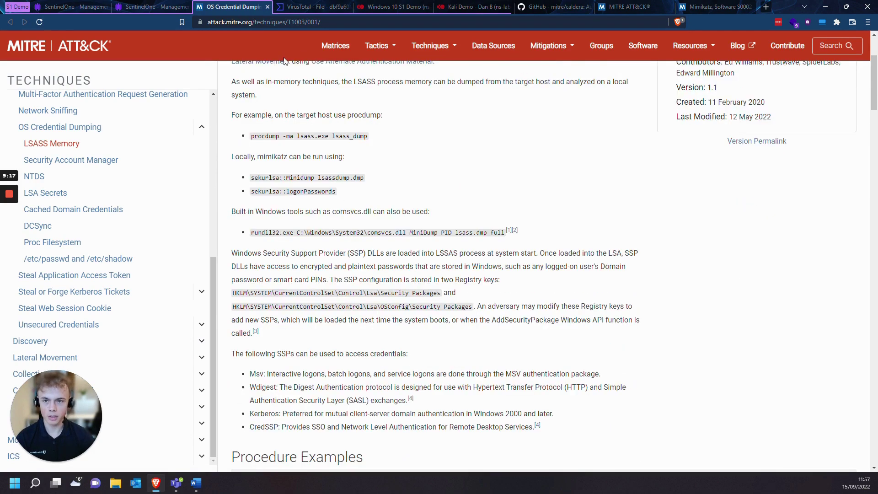
scroll(366, 137, up, 3)
scroll(364, 184, down, 5)
scroll(365, 185, up, 10)
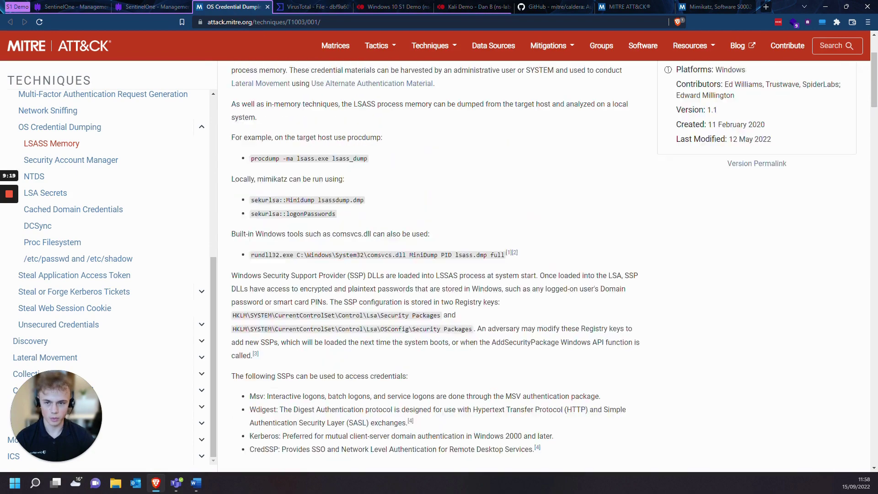
click(150, 7)
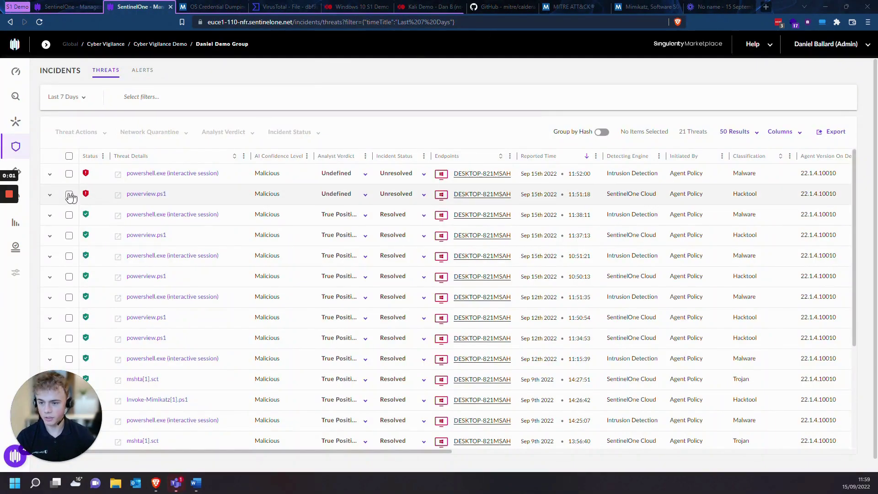
Quarantine both the powershell.exe and powerview.ps1 threats, marking them Resolved with a True Positive verdict.
click(69, 194)
click(69, 174)
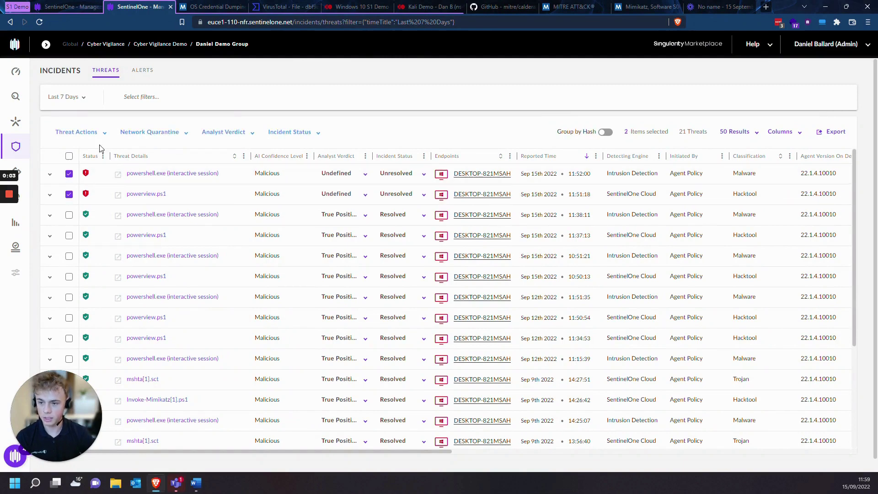
click(78, 132)
click(95, 152)
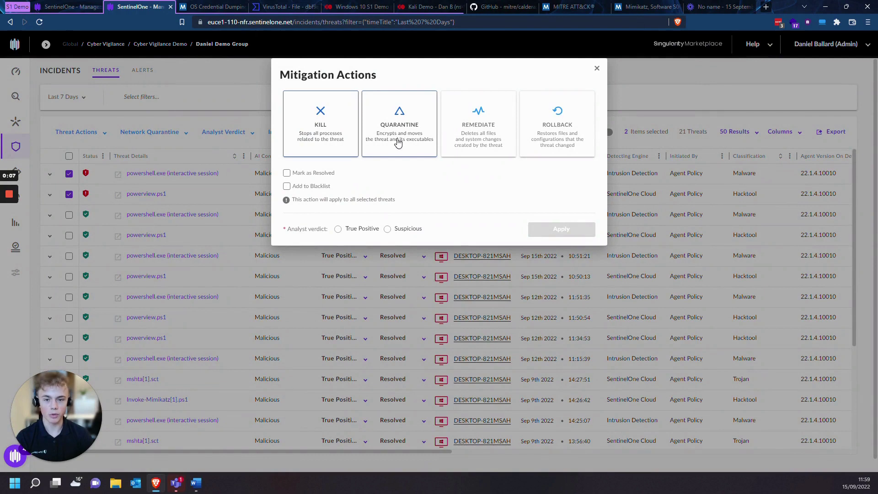
click(401, 153)
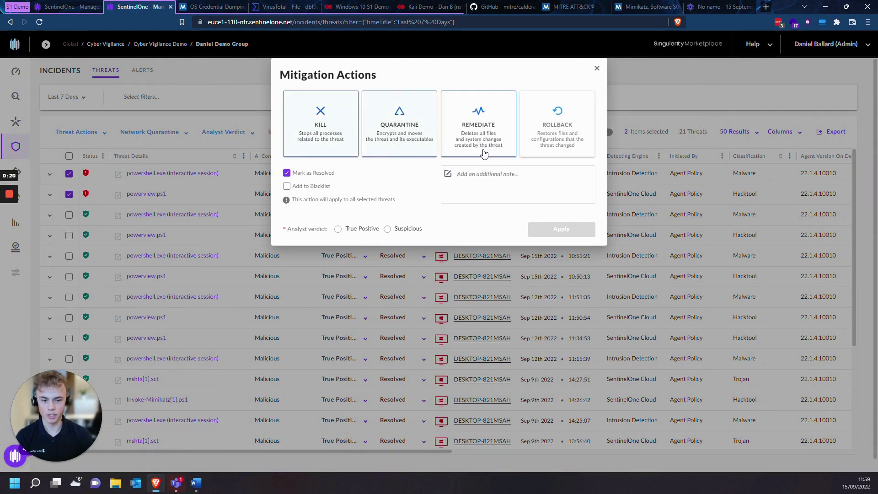
click(343, 230)
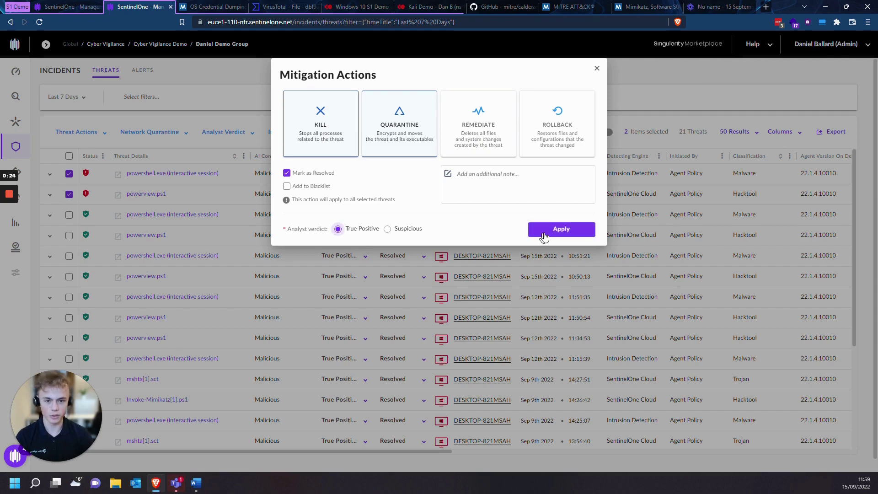
click(549, 235)
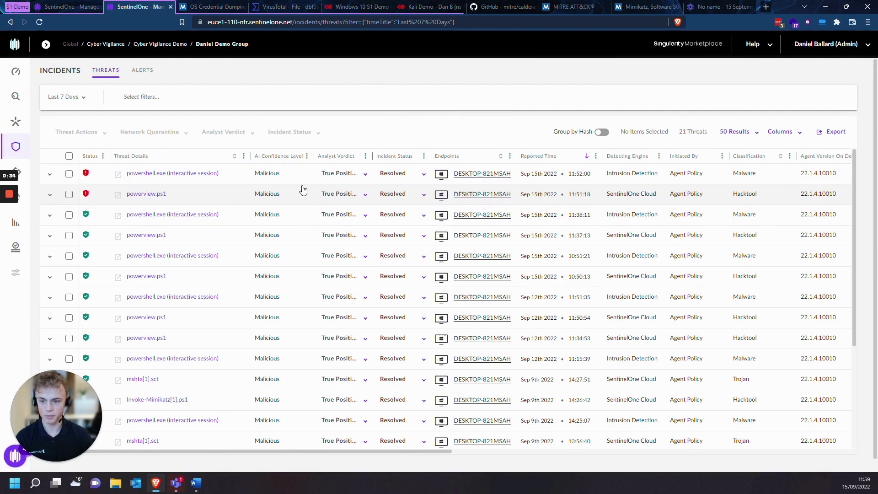
Check the SentinelOne mitigation notifications in the Windows 10 VM's Action Center.
click(359, 6)
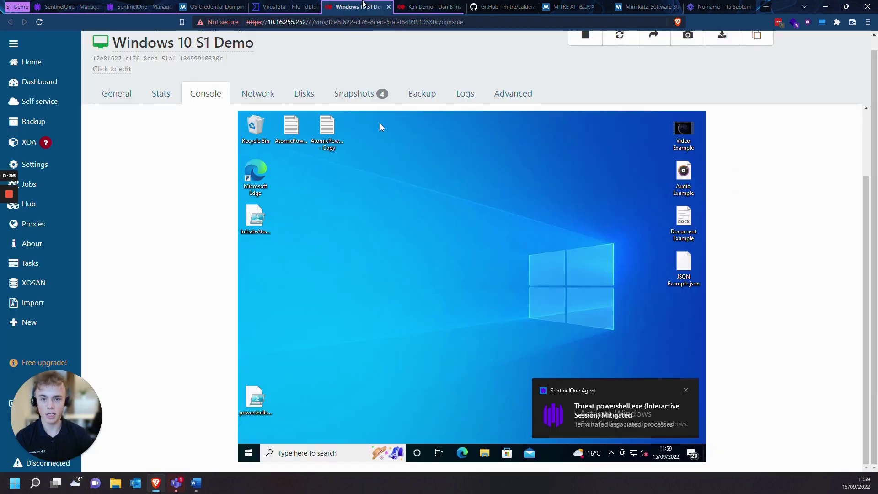
click(691, 453)
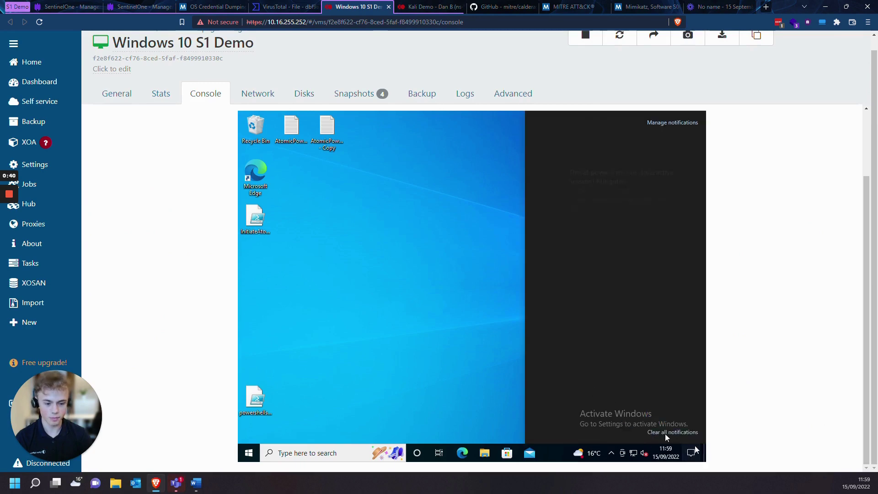
click(417, 218)
click(60, 6)
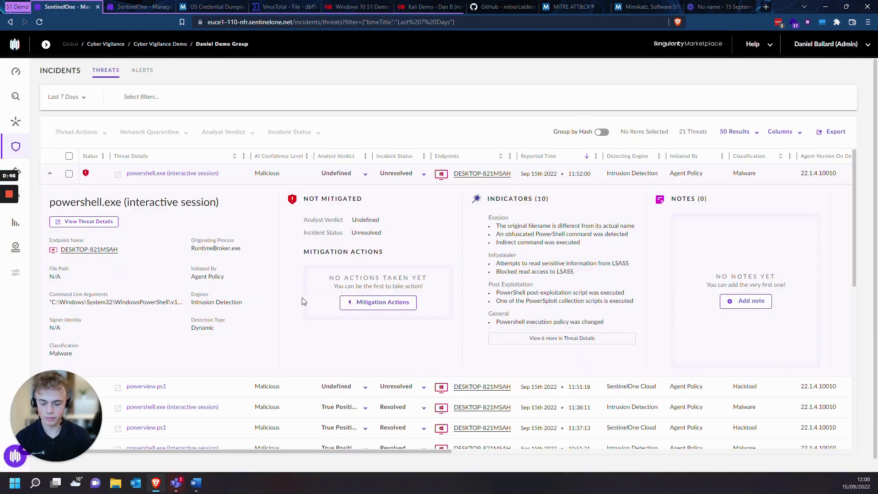
Collapse the powershell.exe row in the refreshed list to confirm every threat shows True Positive and Resolved.
scroll(293, 301, down, 1)
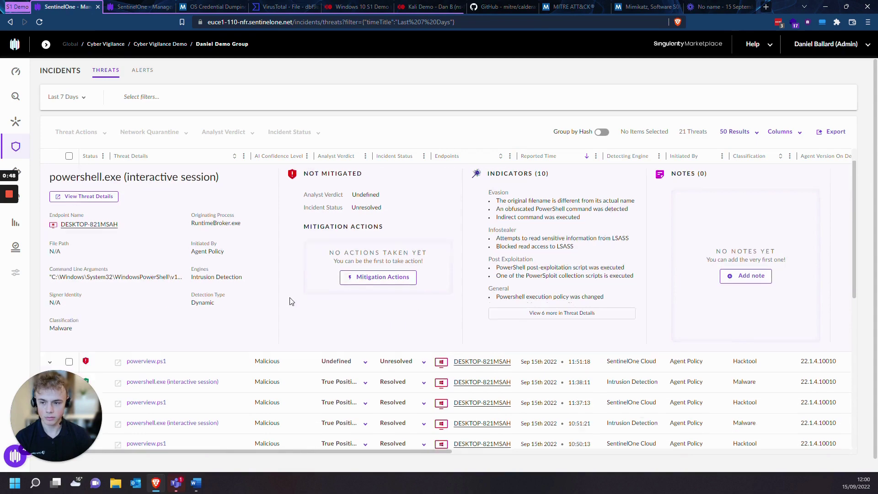
scroll(288, 299, up, 1)
click(229, 178)
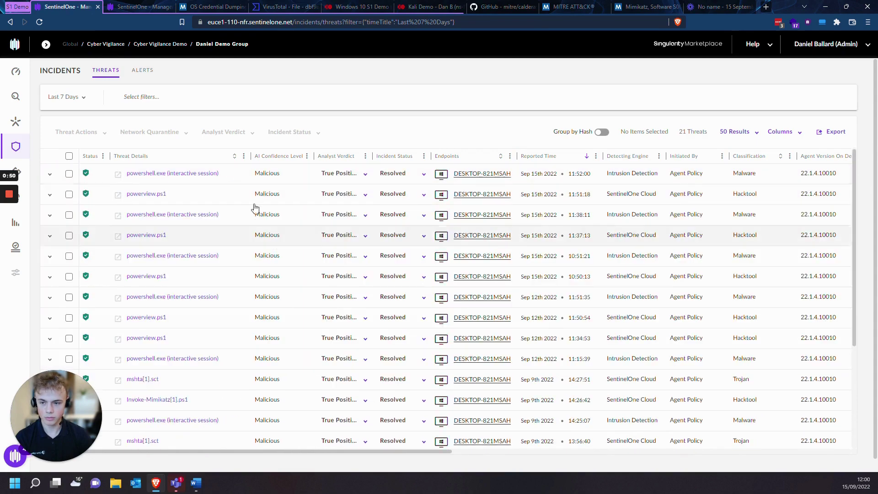